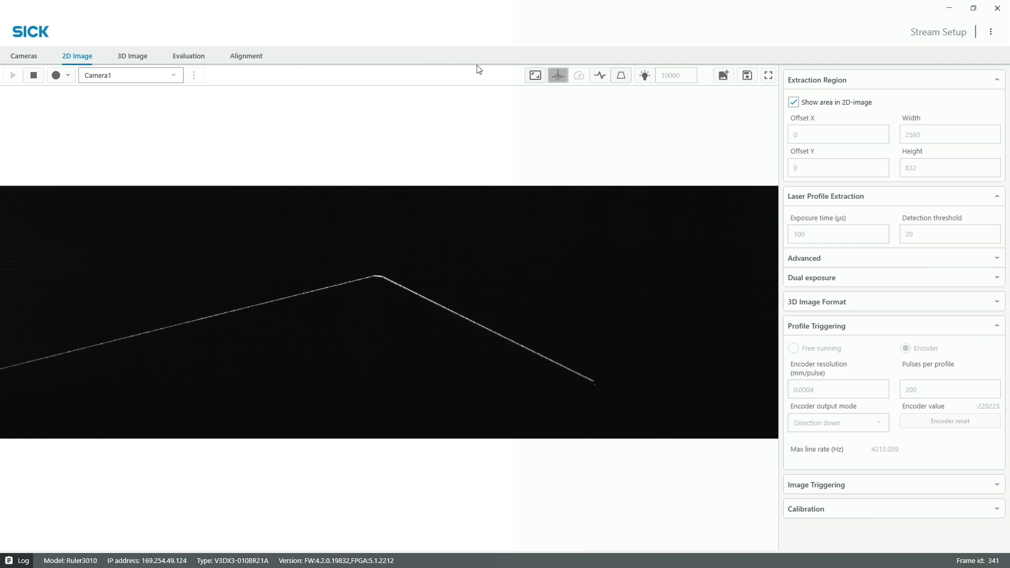
Step: Enable and switch to the Alignment workspace, using side-by-side alignment with 100 mm pyramids
{"action": "left_click", "coordinate": [989, 33]}
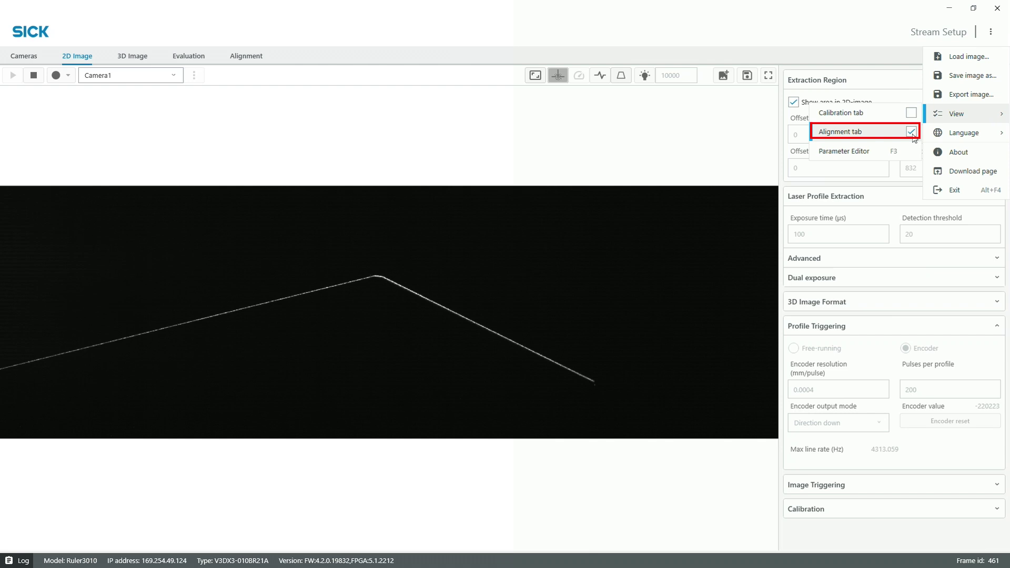
{"action": "left_click", "coordinate": [264, 52]}
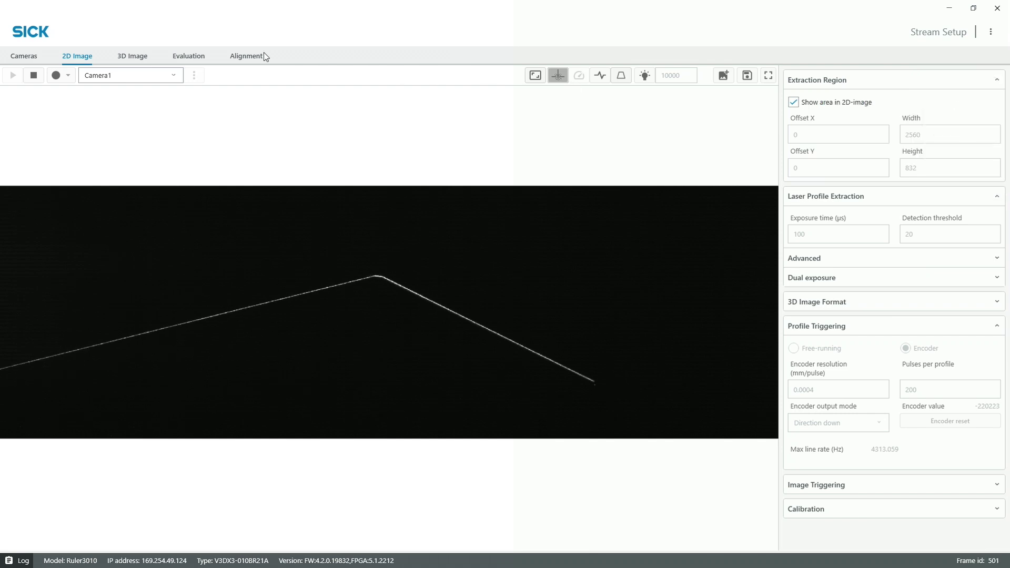
{"action": "left_click", "coordinate": [254, 60]}
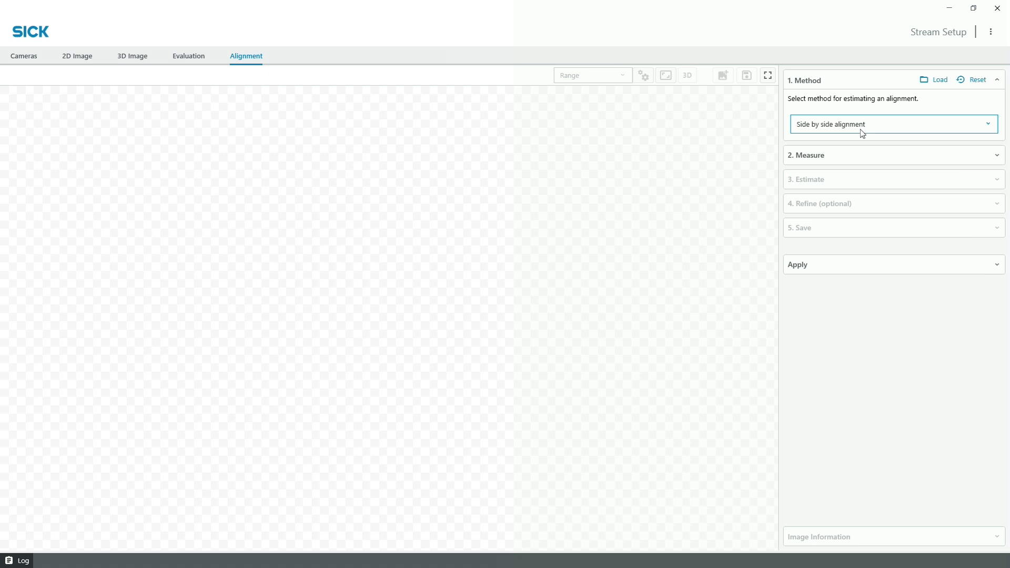
Step: In the Measure step, capture with Camera1 and detect pyramids 1 and 2
{"action": "left_click", "coordinate": [869, 160]}
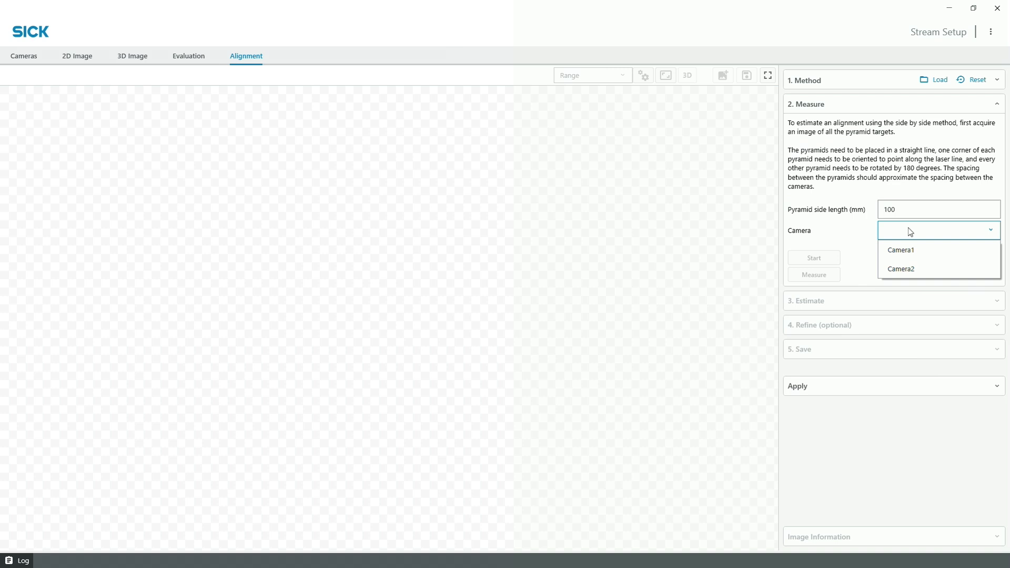
{"action": "left_click", "coordinate": [915, 251]}
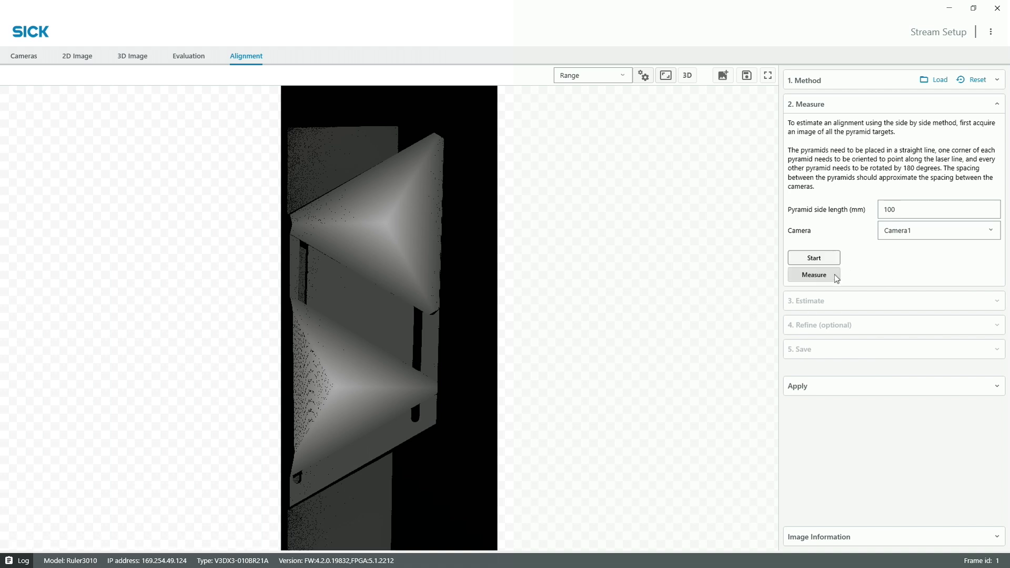
{"action": "left_click", "coordinate": [831, 276]}
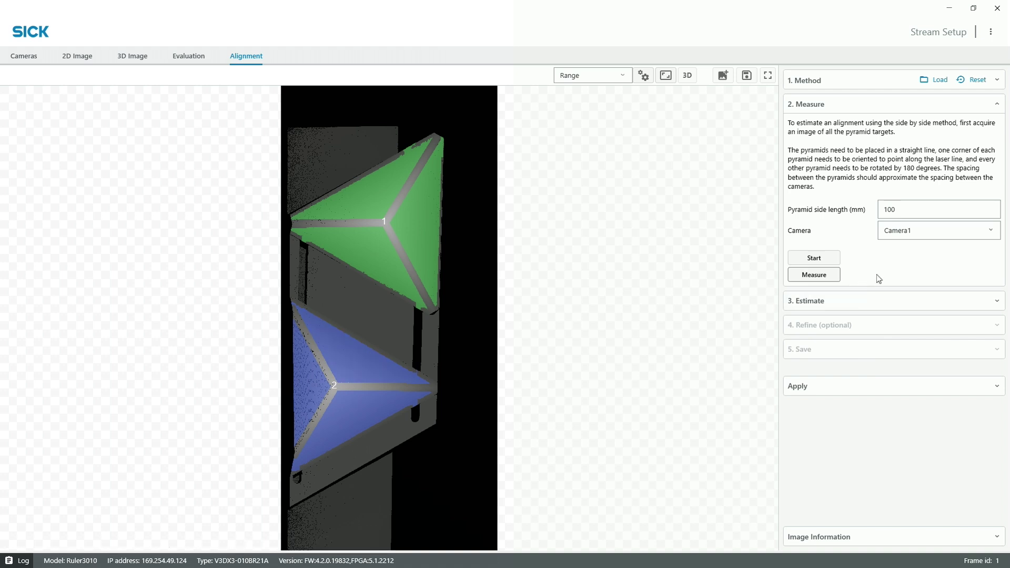
Step: In Estimate, apply Camera2's recommended trigger delay and start streaming from both cameras
{"action": "left_click", "coordinate": [877, 301]}
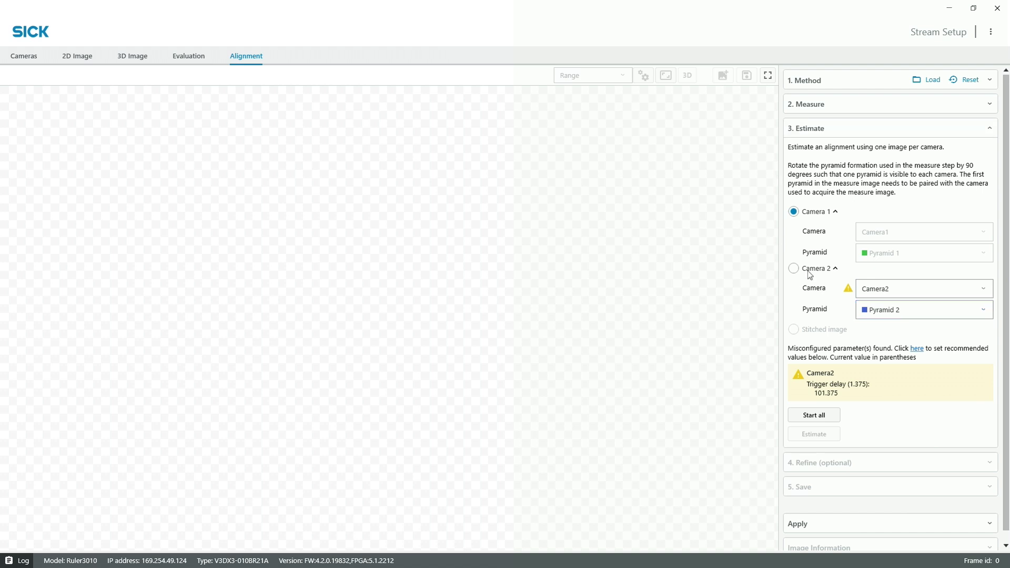
{"action": "left_click", "coordinate": [916, 351]}
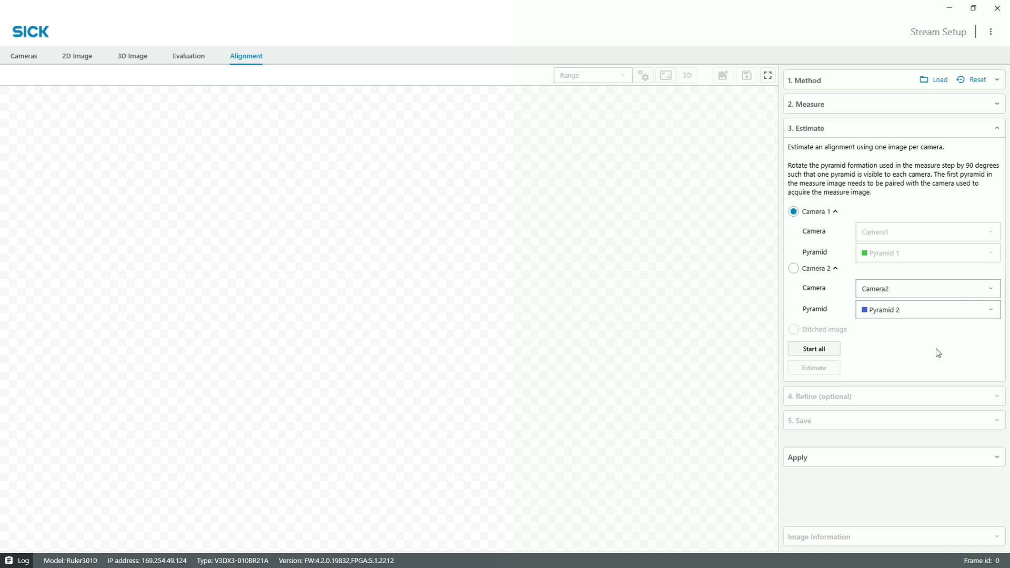
{"action": "left_click", "coordinate": [832, 353]}
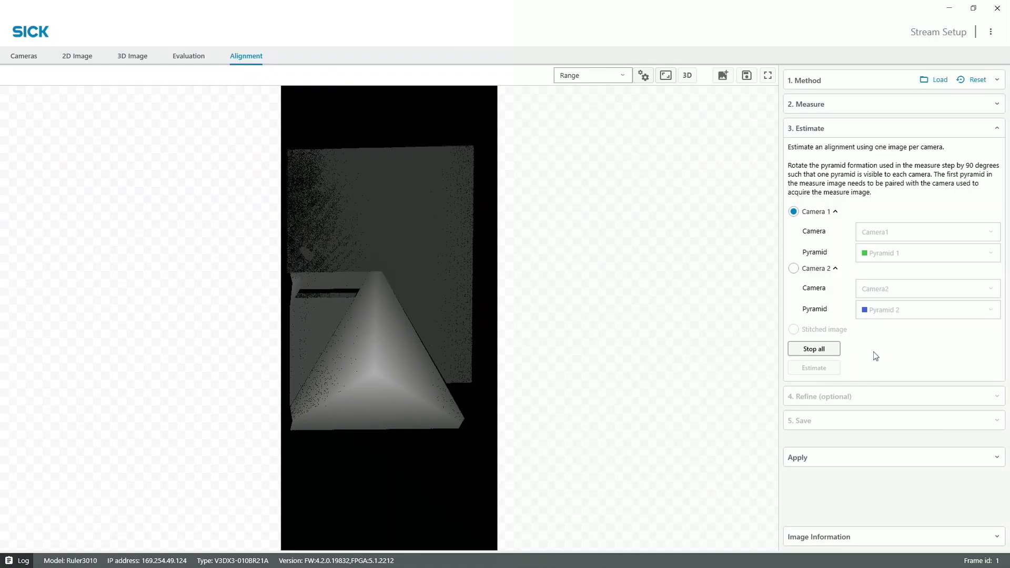
Step: Check Camera 2's image, stop acquisition, estimate the alignment, and view the stitch in 3D
{"action": "left_click", "coordinate": [794, 270]}
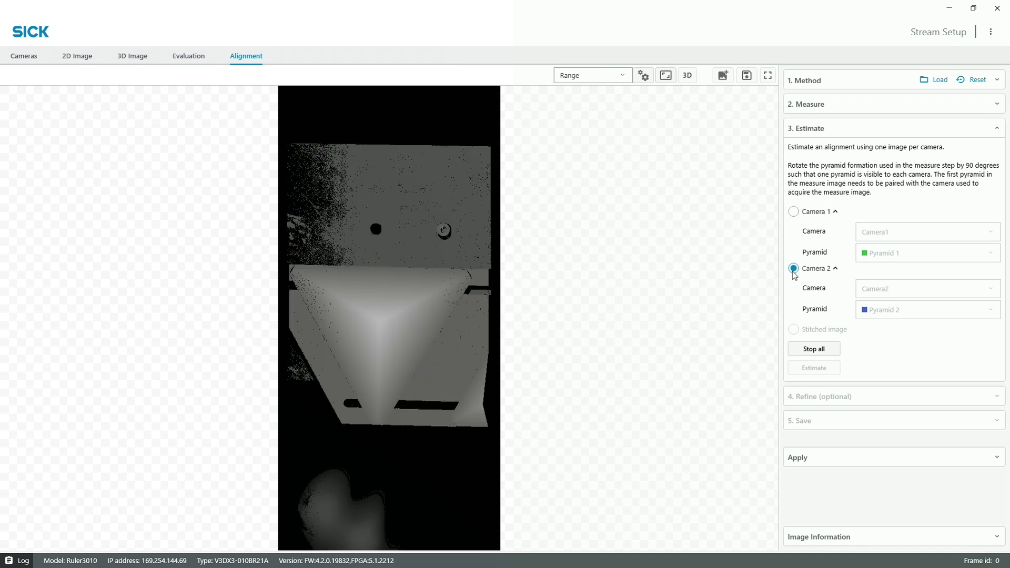
{"action": "left_click", "coordinate": [828, 349]}
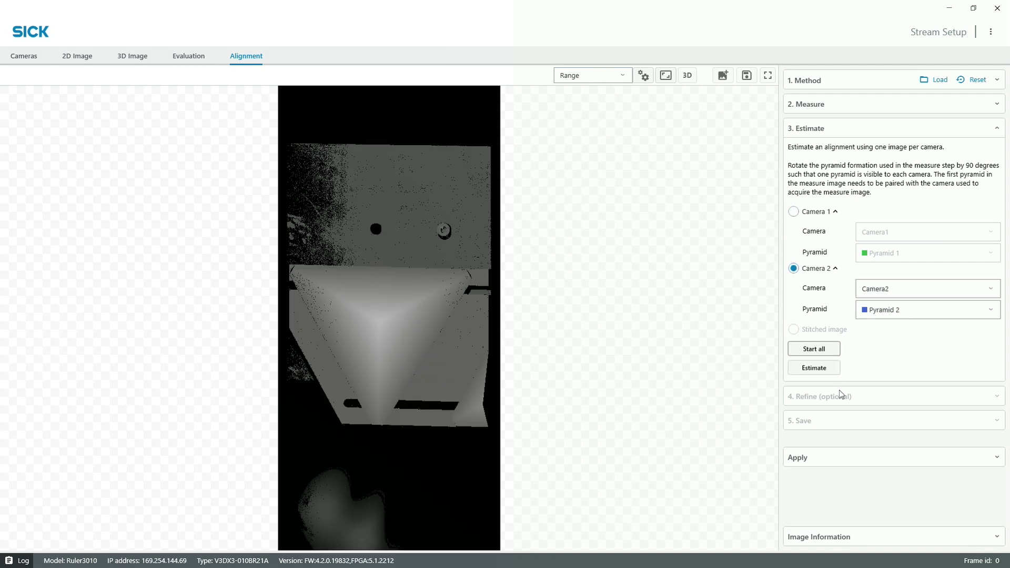
{"action": "left_click", "coordinate": [823, 375]}
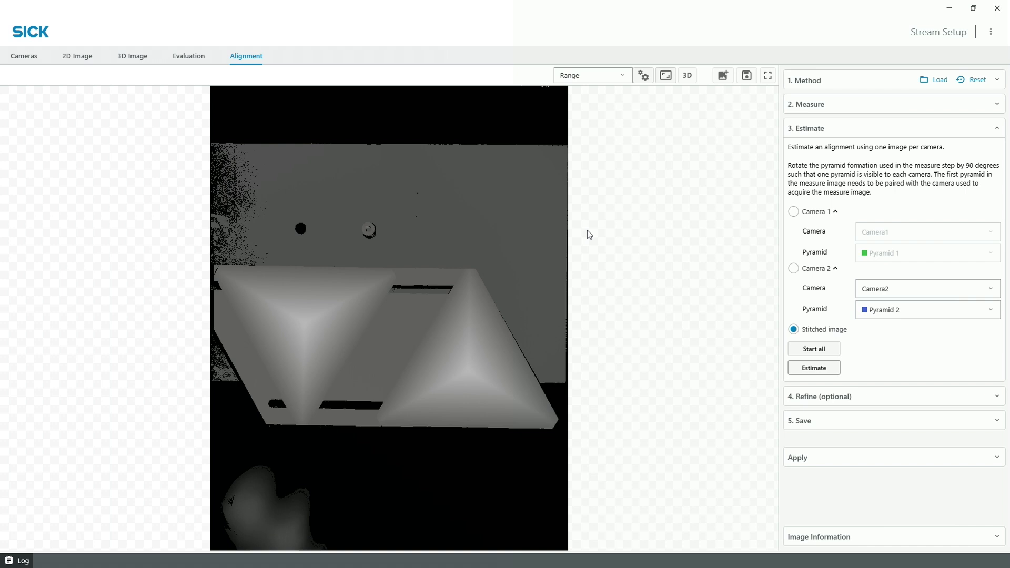
{"action": "left_click", "coordinate": [687, 75]}
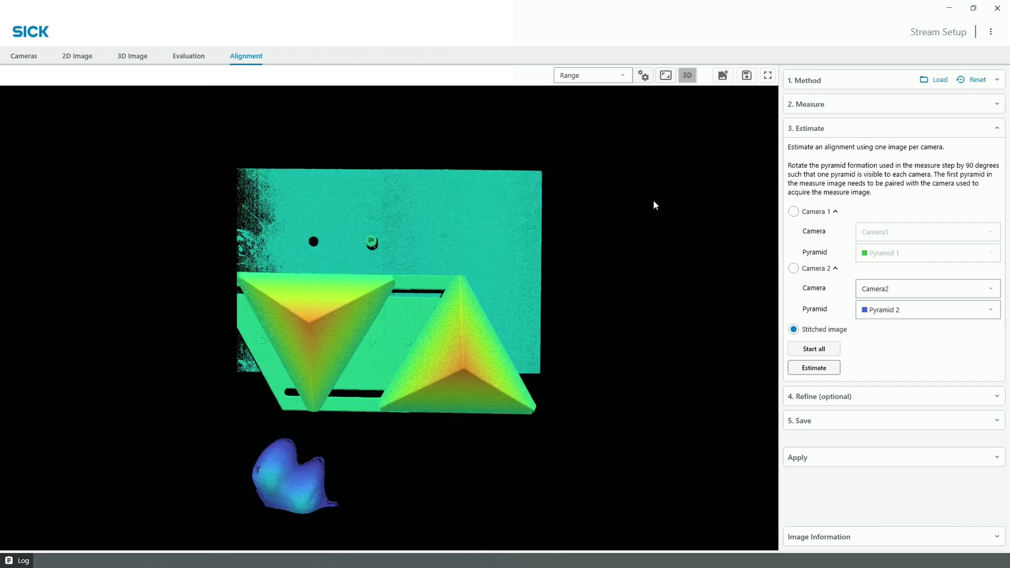
{"action": "scroll", "coordinate": [392, 338], "scroll_direction": "up", "scroll_amount": 3}
{"action": "scroll", "coordinate": [392, 339], "scroll_direction": "up", "scroll_amount": 3}
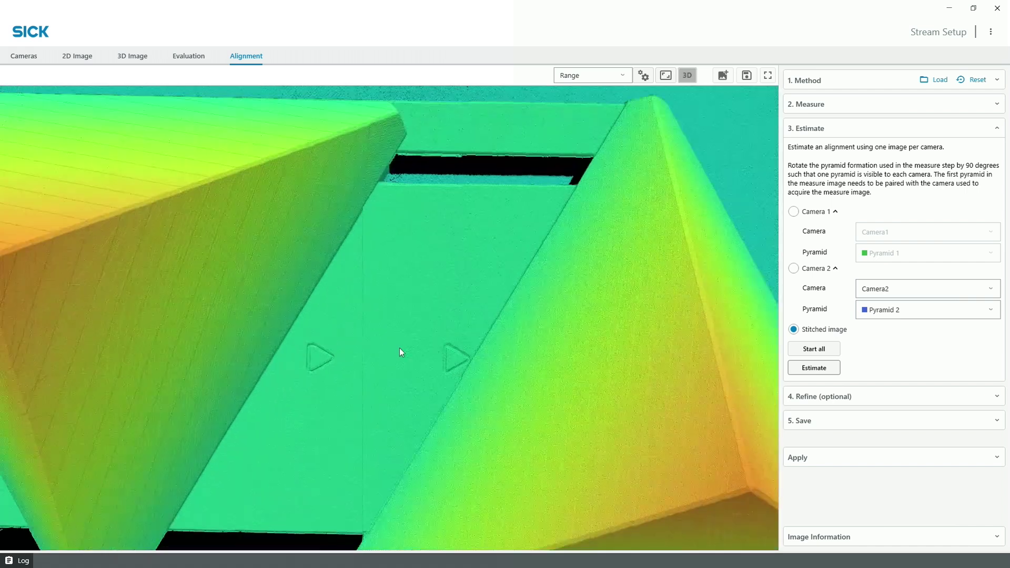
{"action": "left_click_drag", "start_coordinate": [400, 348], "coordinate": [395, 286]}
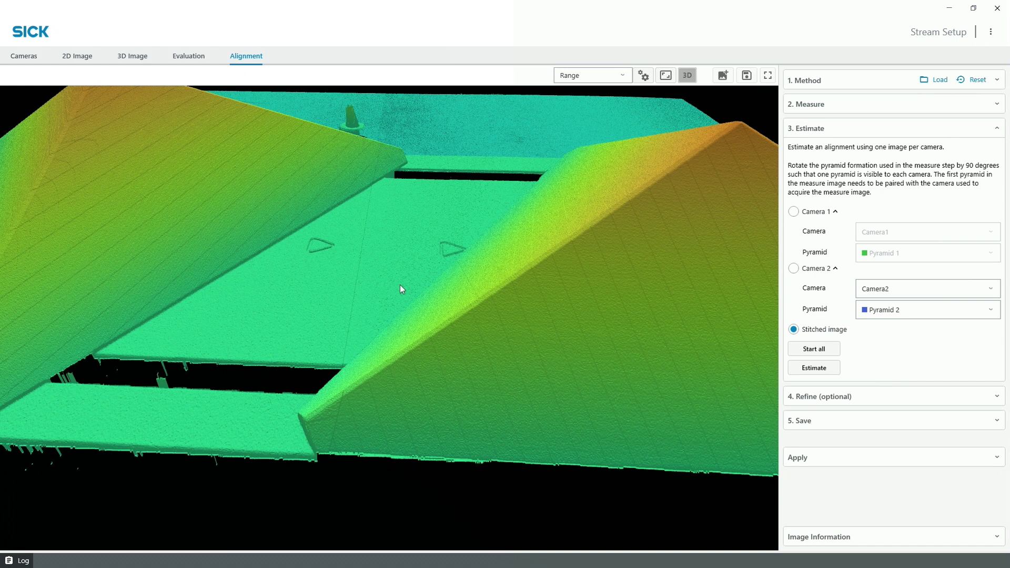
Step: Refine the estimated alignment and display the stitched surface as a reflectance map
{"action": "left_click", "coordinate": [855, 399]}
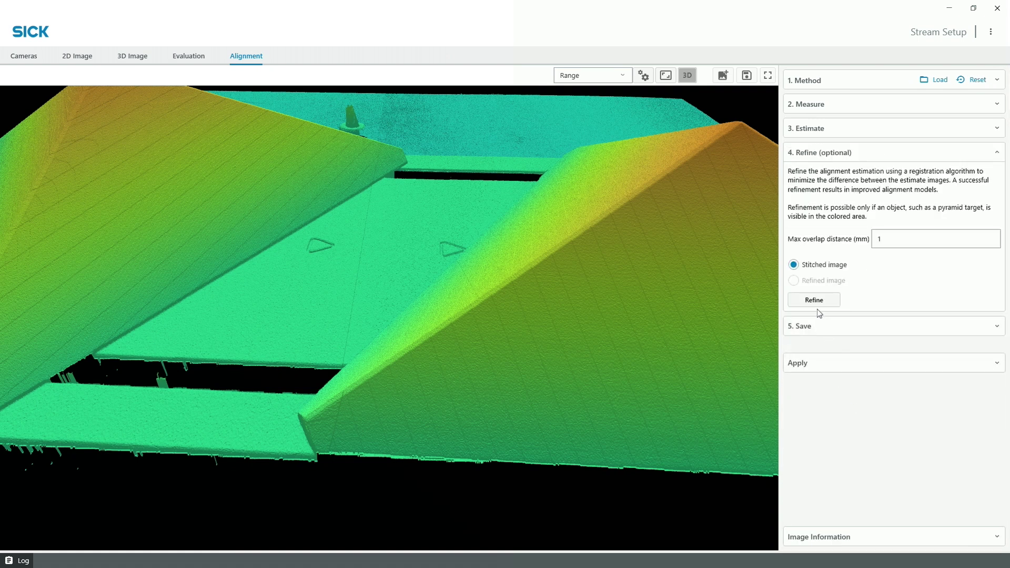
{"action": "left_click", "coordinate": [815, 301]}
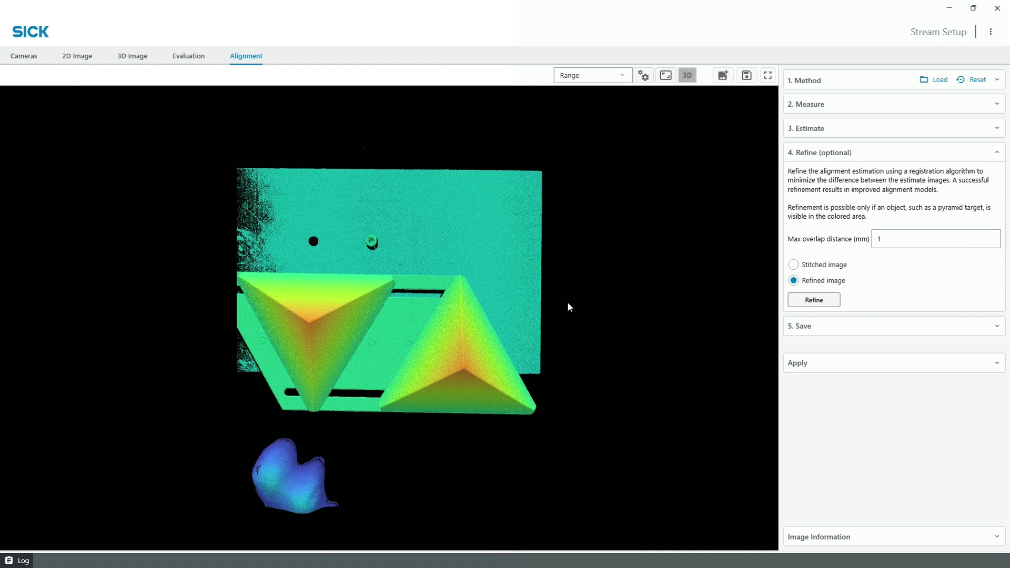
{"action": "scroll", "coordinate": [466, 341], "scroll_direction": "up", "scroll_amount": 2}
{"action": "scroll", "coordinate": [363, 336], "scroll_direction": "up", "scroll_amount": 2}
{"action": "scroll", "coordinate": [355, 334], "scroll_direction": "up", "scroll_amount": 2}
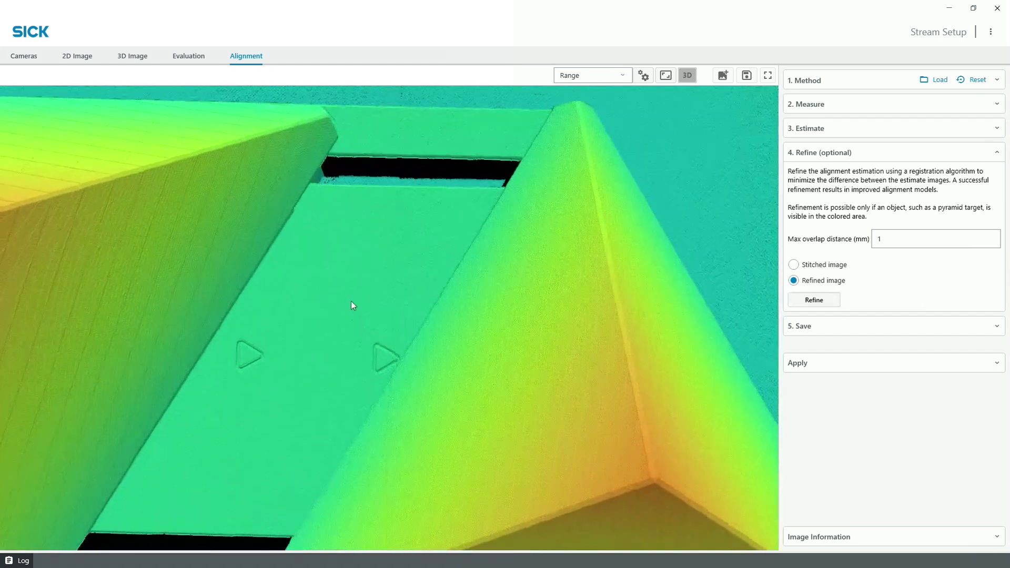
{"action": "scroll", "coordinate": [352, 301], "scroll_direction": "up", "scroll_amount": 2}
{"action": "scroll", "coordinate": [353, 288], "scroll_direction": "up", "scroll_amount": 2}
{"action": "scroll", "coordinate": [369, 287], "scroll_direction": "up", "scroll_amount": 1}
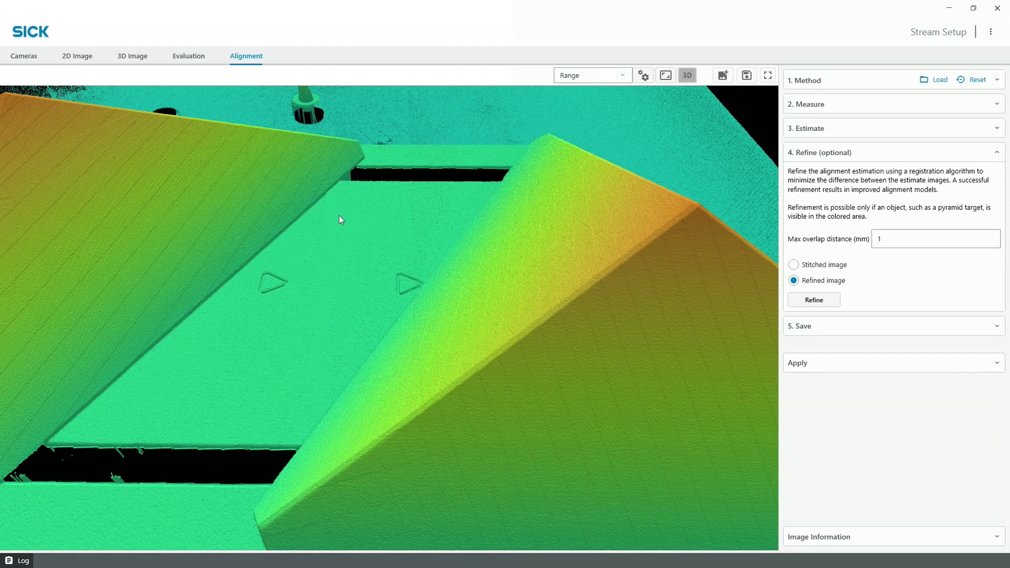
{"action": "scroll", "coordinate": [323, 233], "scroll_direction": "up", "scroll_amount": 2}
{"action": "scroll", "coordinate": [328, 237], "scroll_direction": "up", "scroll_amount": 2}
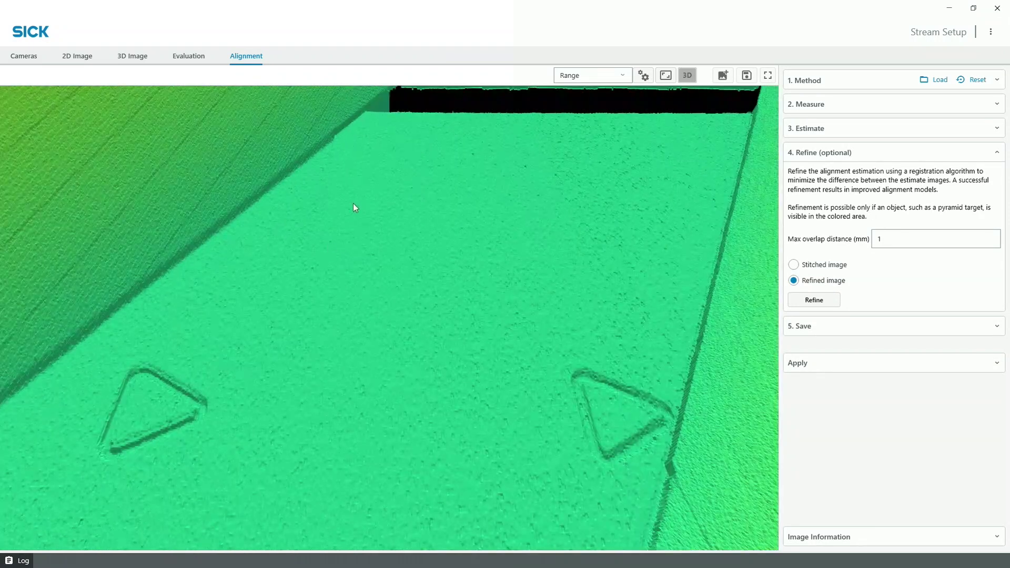
{"action": "left_click", "coordinate": [577, 77]}
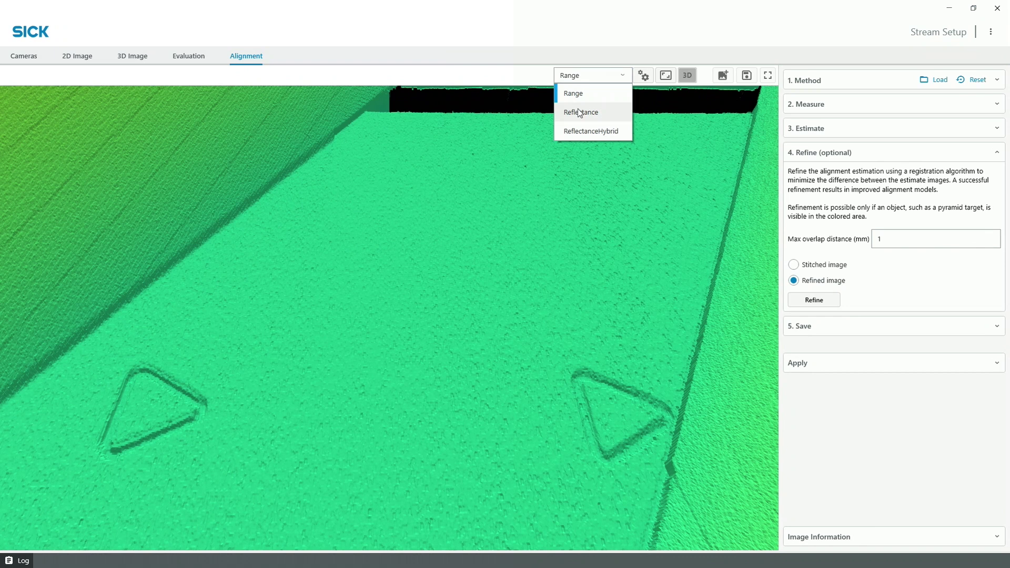
{"action": "left_click", "coordinate": [580, 112]}
{"action": "scroll", "coordinate": [389, 231], "scroll_direction": "up", "scroll_amount": 2}
{"action": "scroll", "coordinate": [435, 237], "scroll_direction": "up", "scroll_amount": 2}
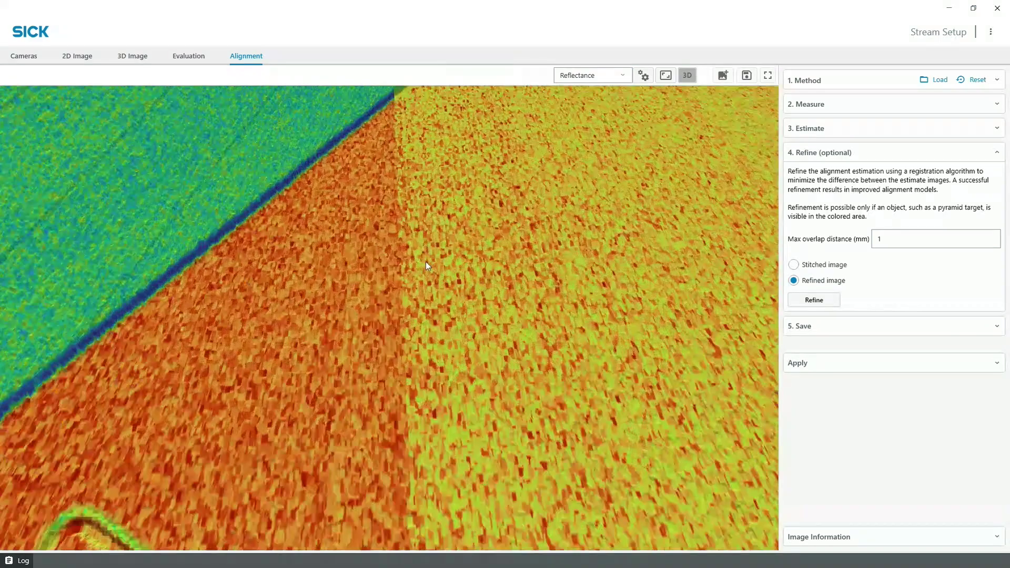
Step: Return the display to the range map and open the Save step
{"action": "left_click", "coordinate": [592, 74]}
{"action": "left_click", "coordinate": [573, 93]}
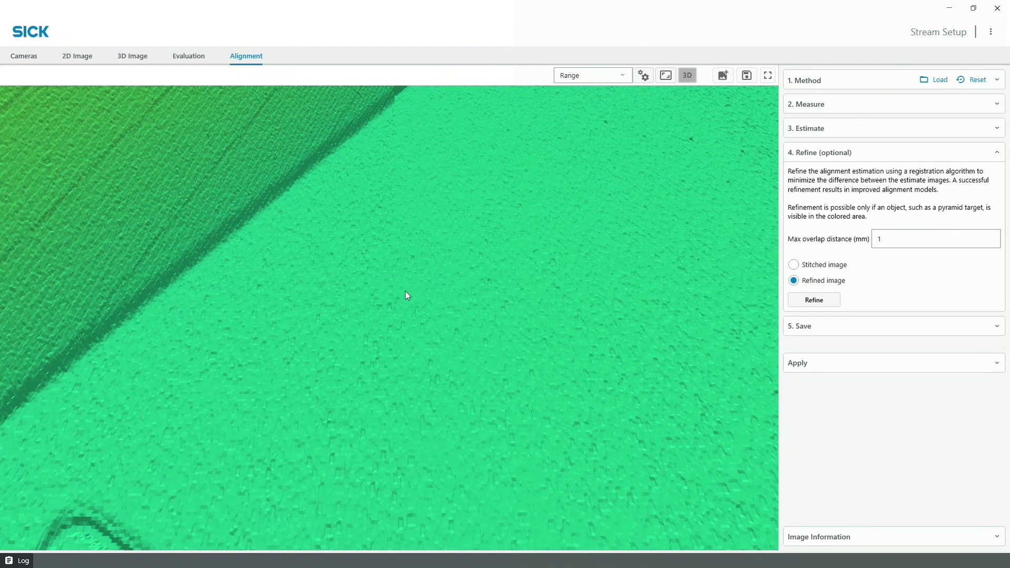
{"action": "left_click", "coordinate": [859, 325]}
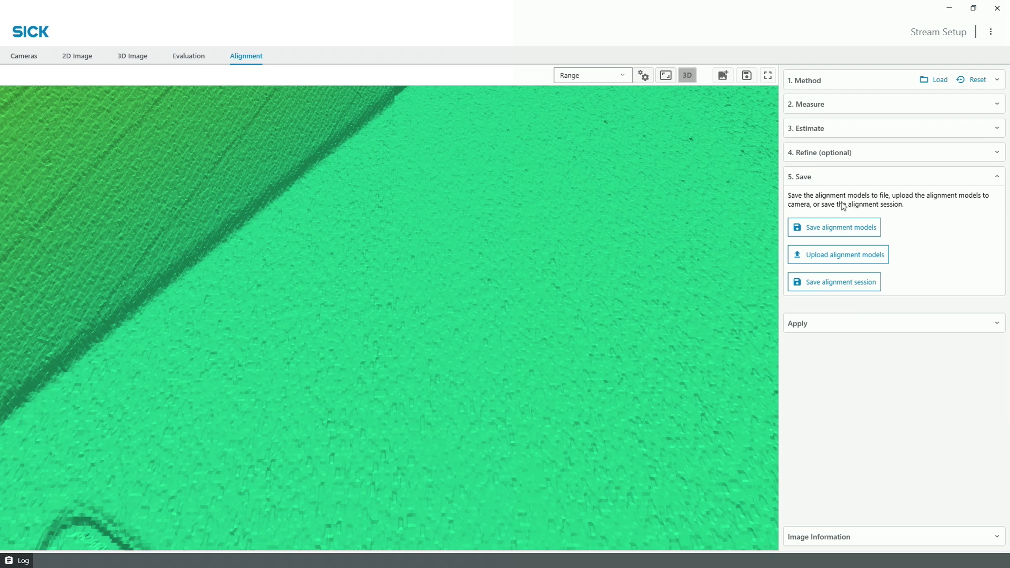
Step: Save the alignment models as AlignmentModels.zip and upload them to Camera1 and Camera2
{"action": "left_click", "coordinate": [862, 230]}
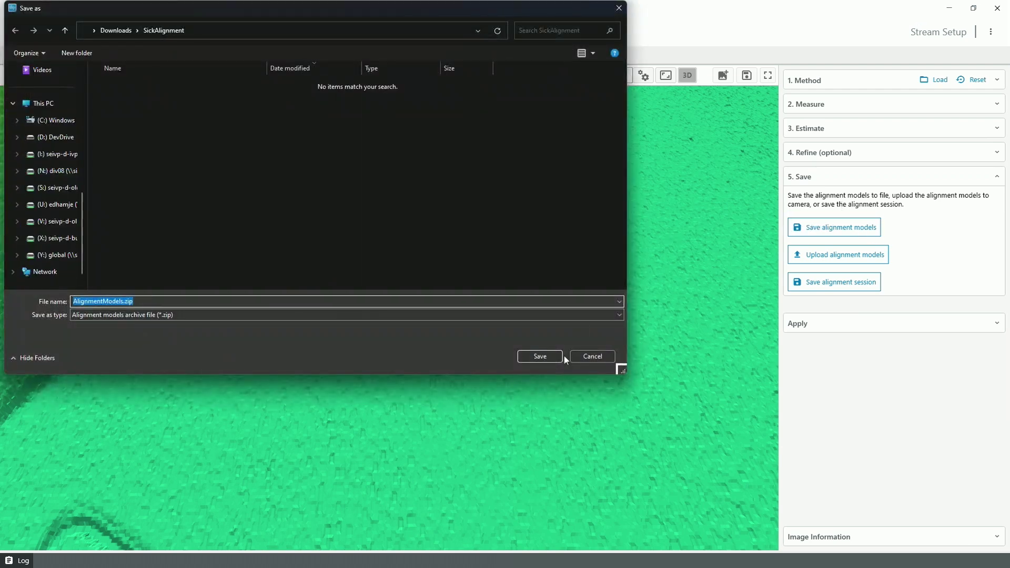
{"action": "left_click", "coordinate": [549, 357]}
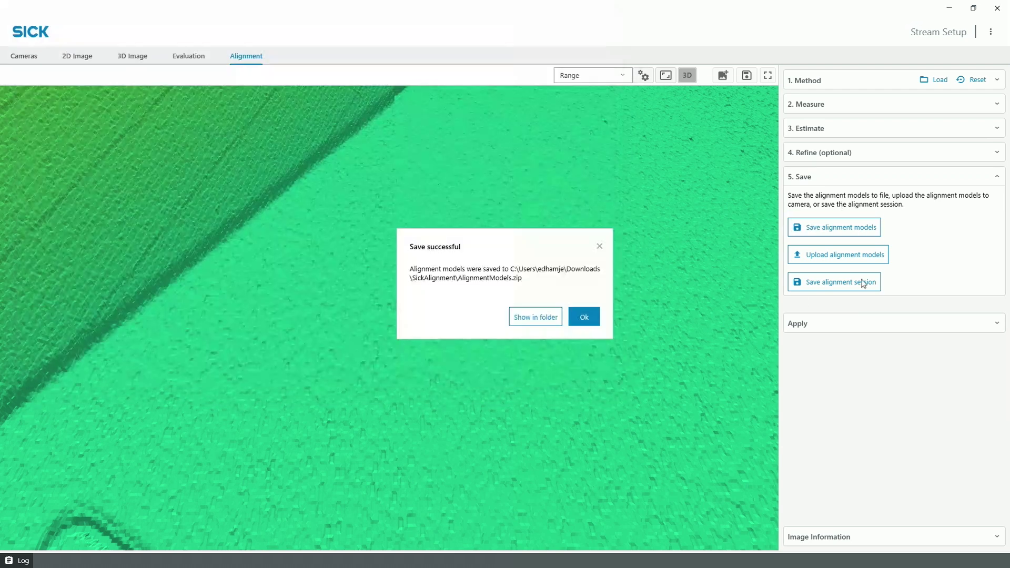
{"action": "left_click", "coordinate": [584, 318]}
{"action": "left_click", "coordinate": [839, 257]}
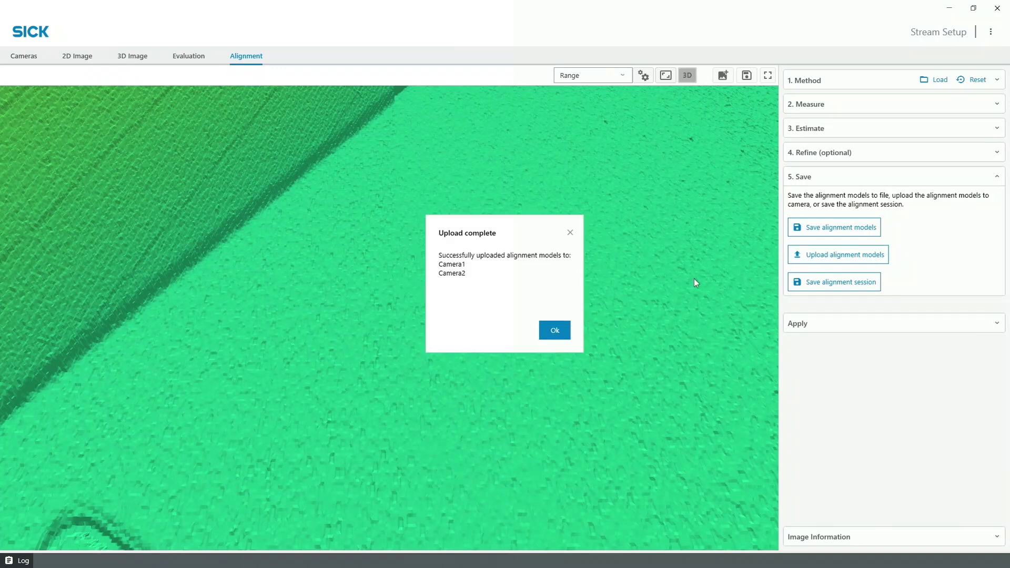
{"action": "left_click", "coordinate": [549, 335]}
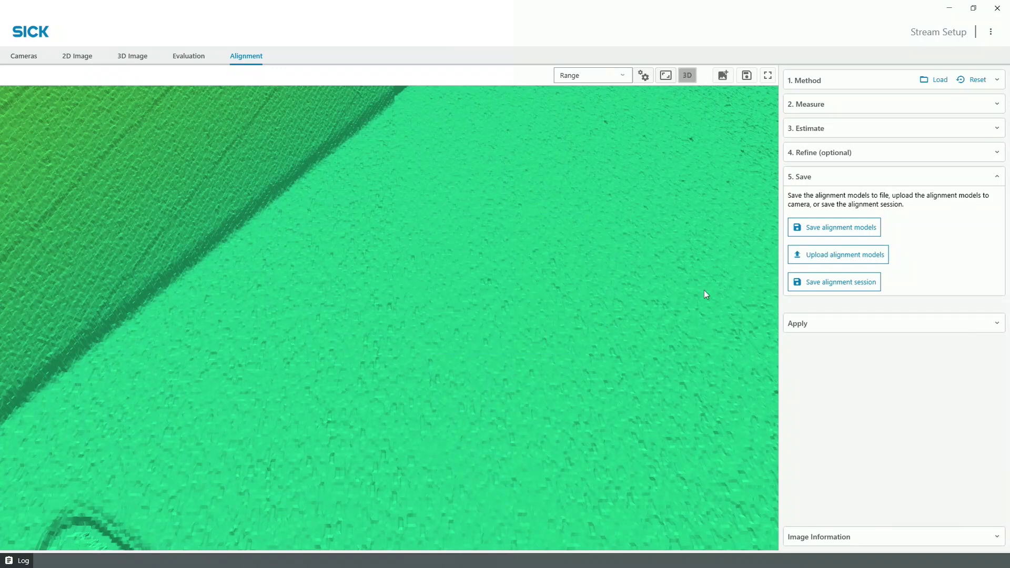
Step: Save the alignment session as AlignmentSession.ses in the SickAlignment folder
{"action": "left_click", "coordinate": [874, 285]}
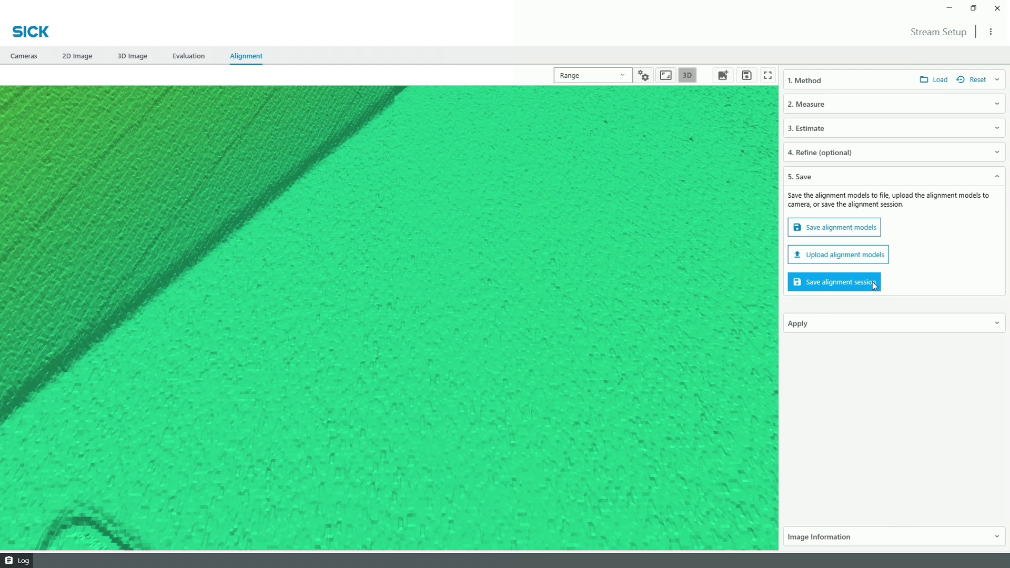
{"action": "left_click", "coordinate": [874, 286]}
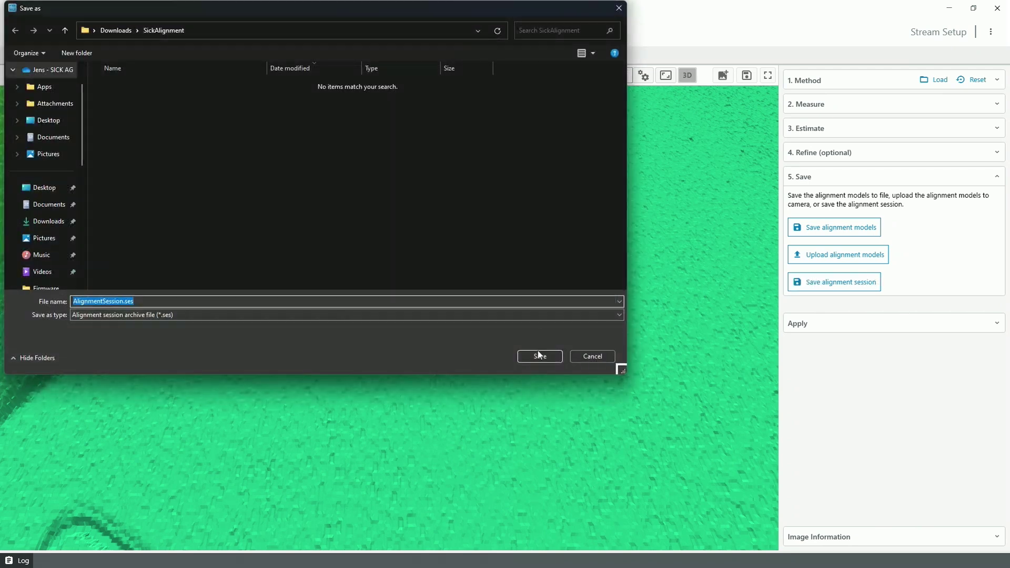
{"action": "left_click", "coordinate": [541, 359]}
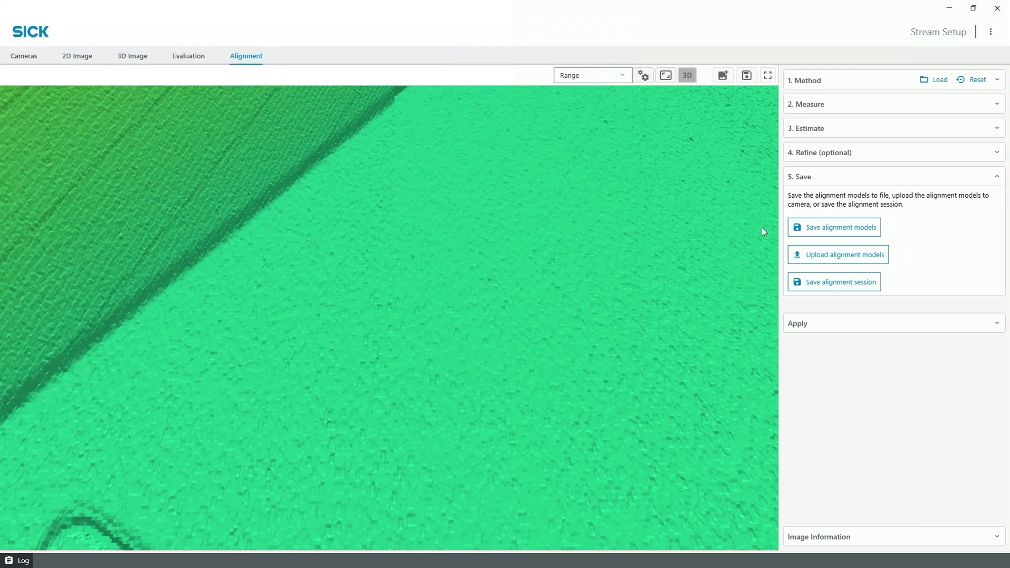
{"action": "left_click", "coordinate": [576, 319]}
Step: Reset the alignment, reload AlignmentSession.ses, and open the Apply step
{"action": "left_click", "coordinate": [975, 81]}
{"action": "left_click", "coordinate": [938, 80]}
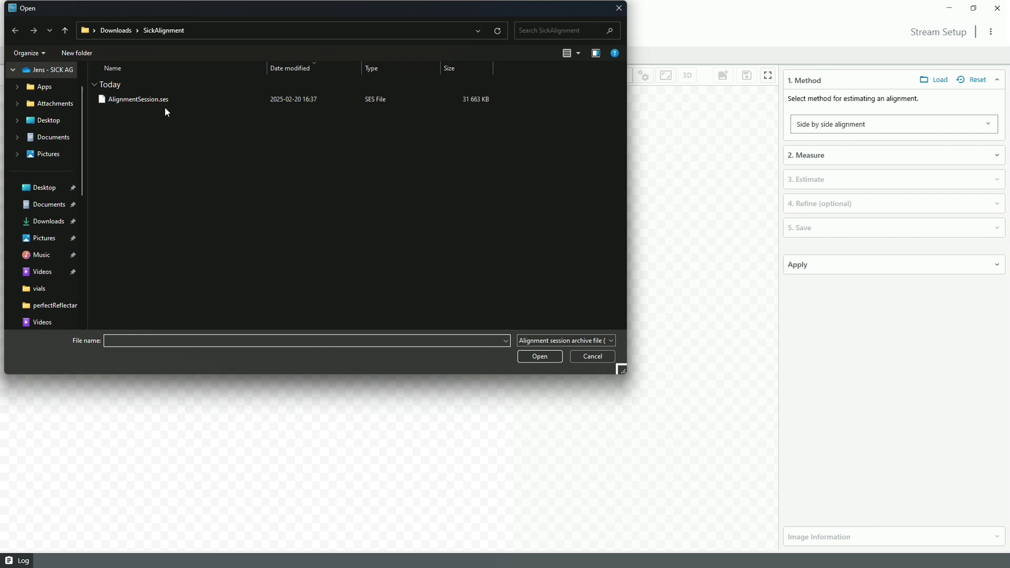
{"action": "double_click", "coordinate": [163, 101]}
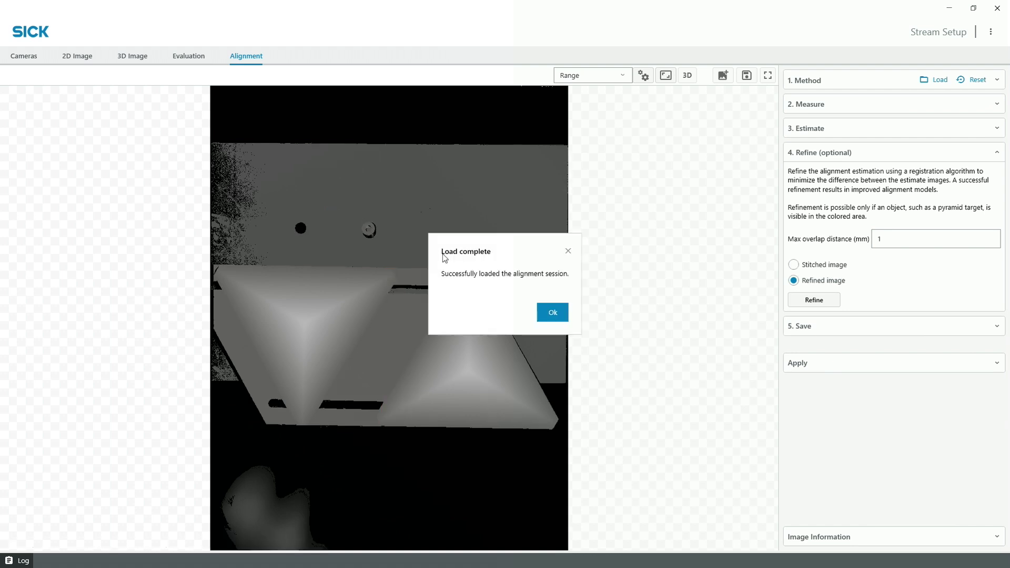
{"action": "left_click", "coordinate": [544, 314]}
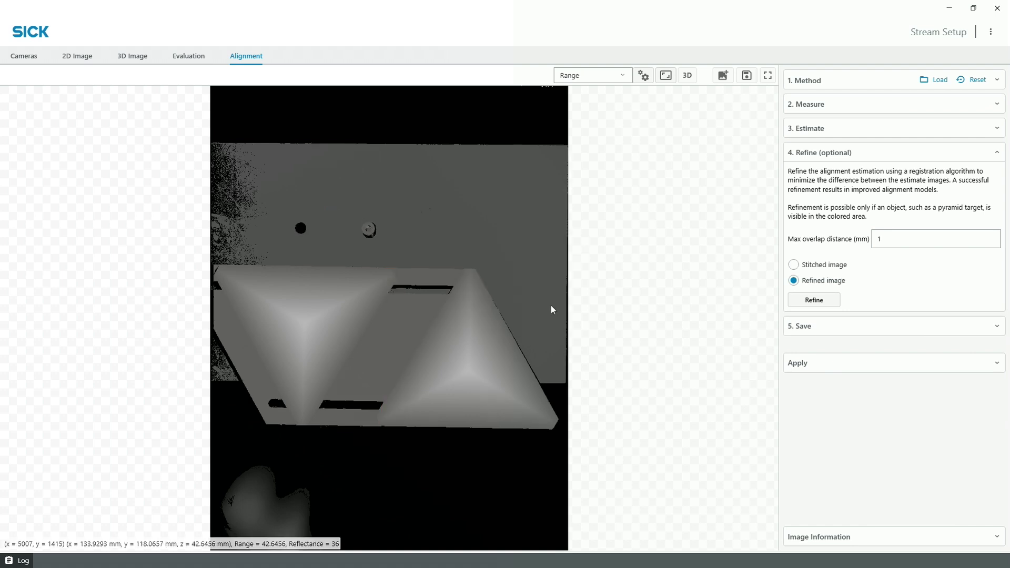
{"action": "left_click", "coordinate": [803, 369]}
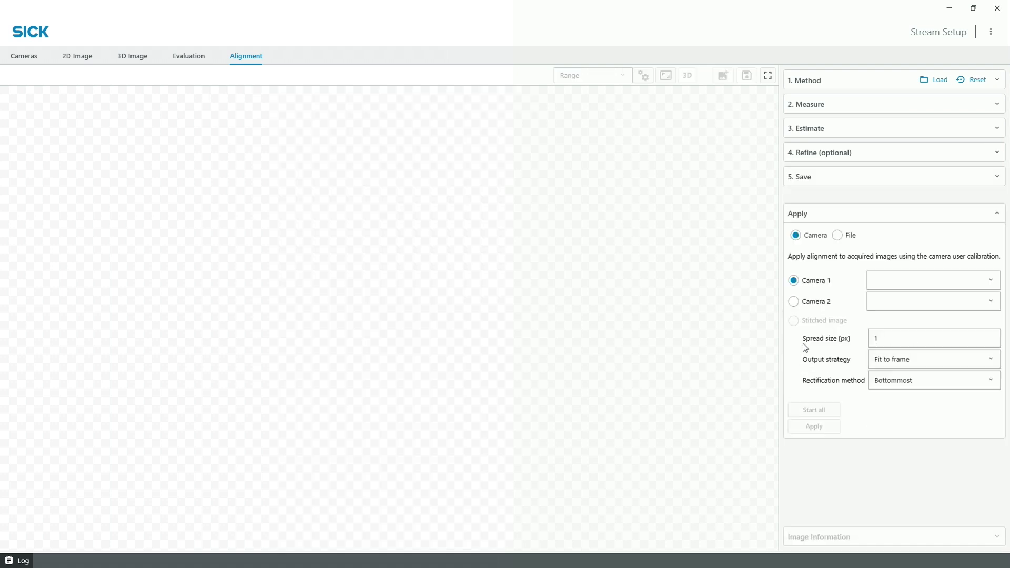
Step: Assign Camera1 and Camera2, set their recommended parameters, and start both acquiring
{"action": "left_click", "coordinate": [880, 284]}
{"action": "left_click", "coordinate": [880, 297]}
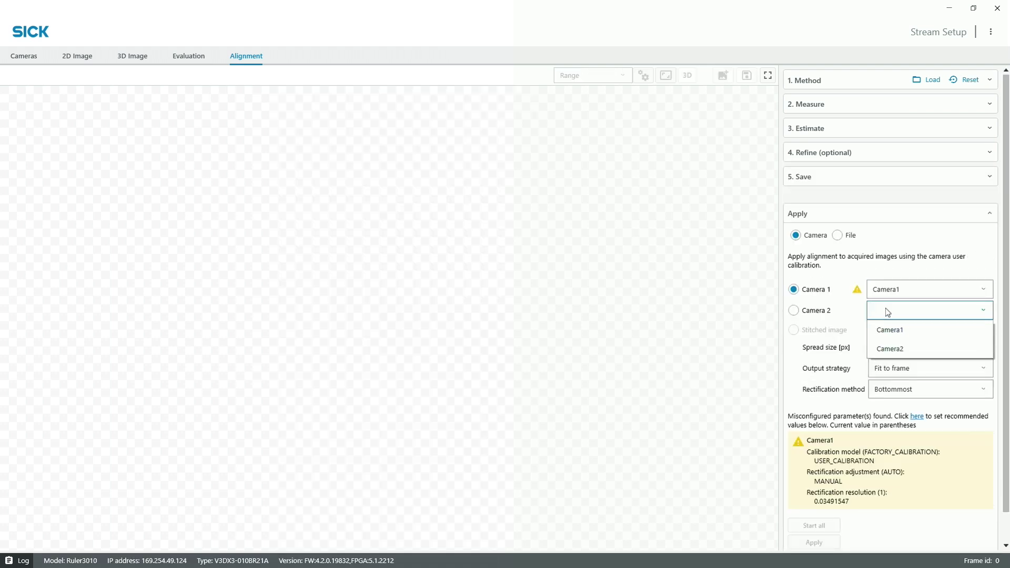
{"action": "left_click", "coordinate": [900, 347]}
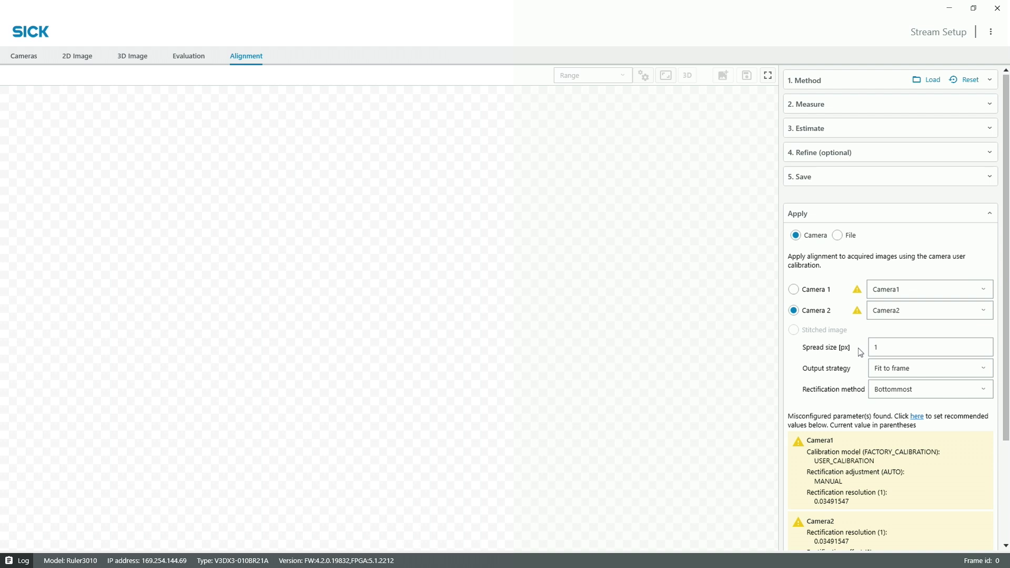
{"action": "scroll", "coordinate": [859, 349], "scroll_direction": "down", "scroll_amount": 1}
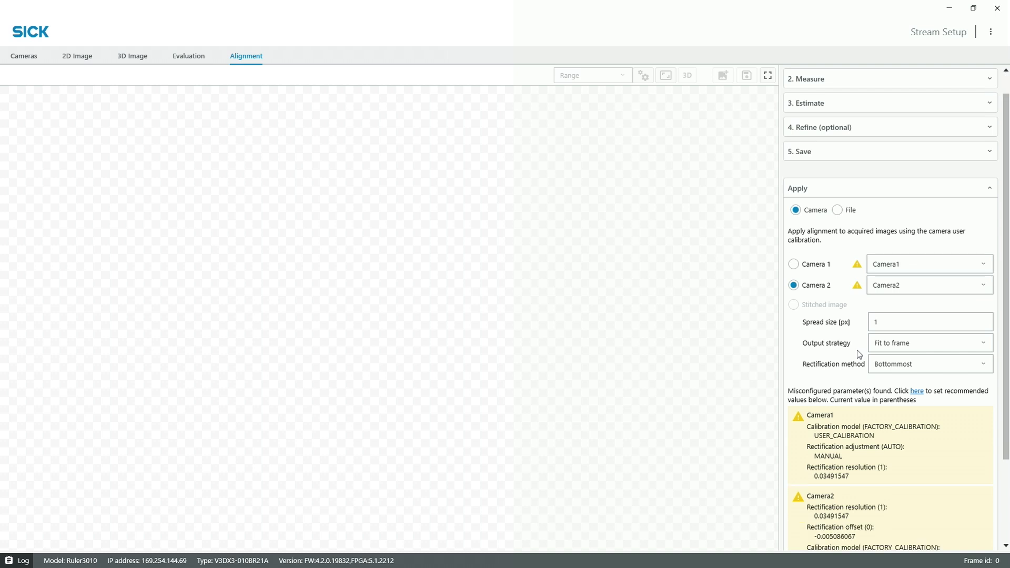
{"action": "left_click", "coordinate": [919, 392]}
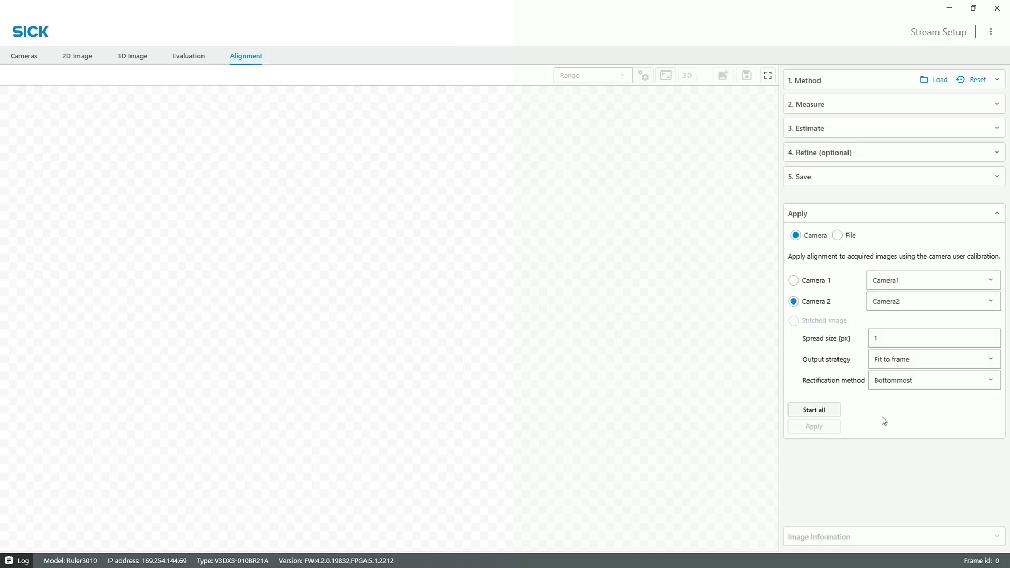
{"action": "left_click", "coordinate": [833, 410]}
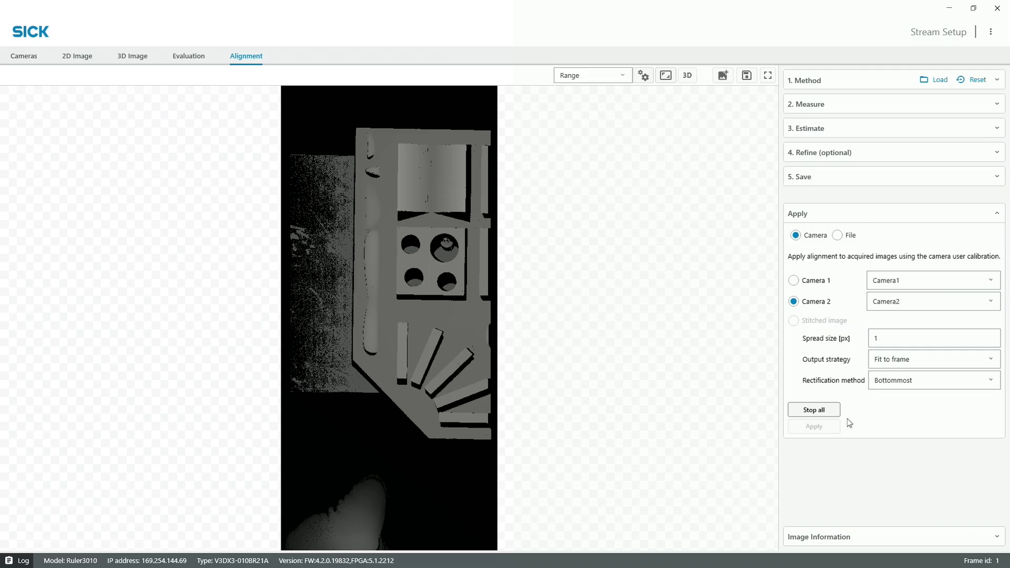
Step: Stop acquisition, apply the alignment as a stitched image, and tilt it in 3D view
{"action": "left_click", "coordinate": [823, 411]}
{"action": "left_click", "coordinate": [829, 429]}
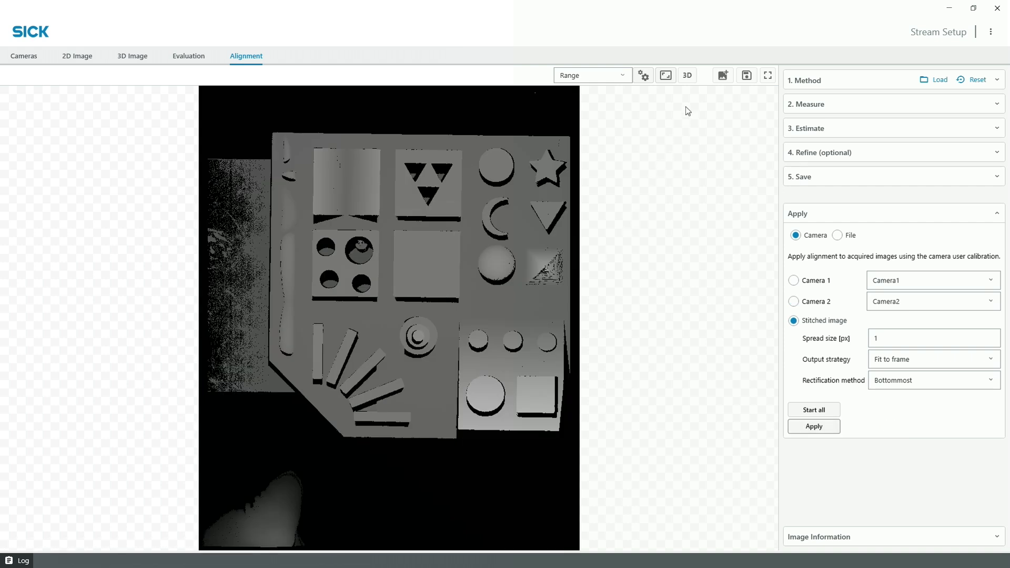
{"action": "left_click", "coordinate": [688, 75]}
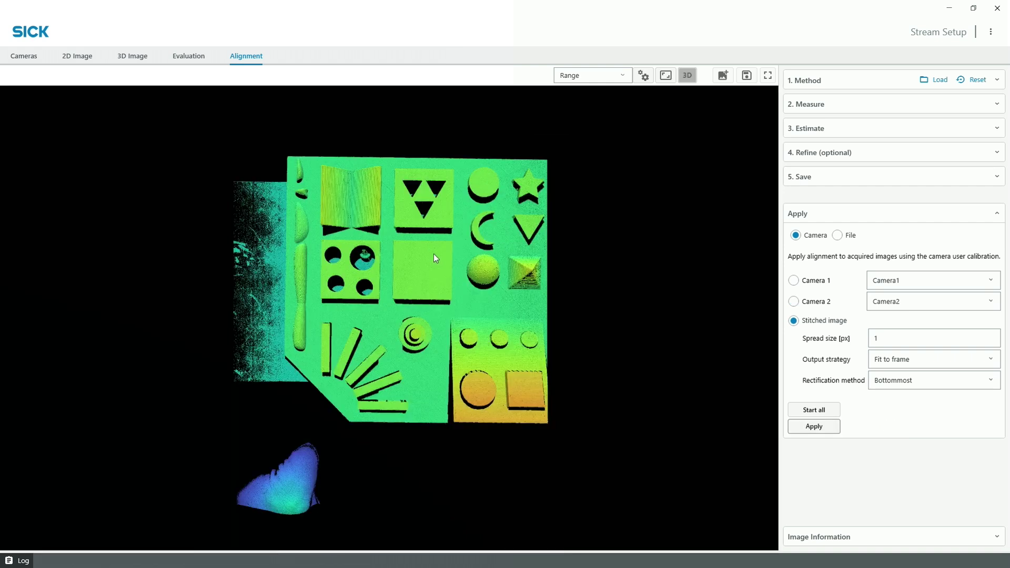
{"action": "scroll", "coordinate": [434, 253], "scroll_direction": "up", "scroll_amount": 5}
{"action": "left_click_drag", "start_coordinate": [438, 258], "coordinate": [427, 205]}
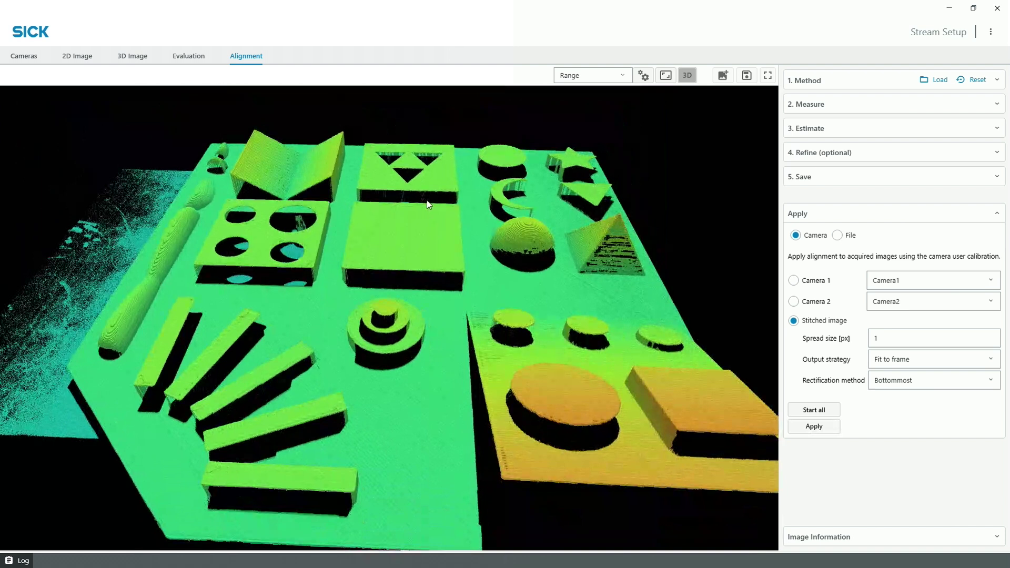